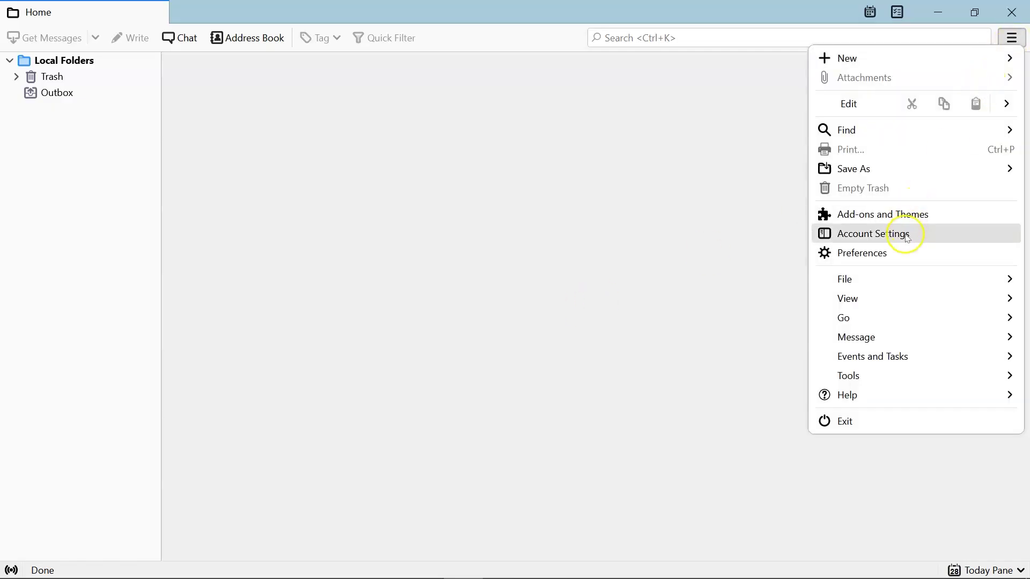
# Step: Add an existing mail account with the Gmail name, address and password, and find its IMAP configuration
pyautogui.click(909, 234)
pyautogui.click(209, 435)
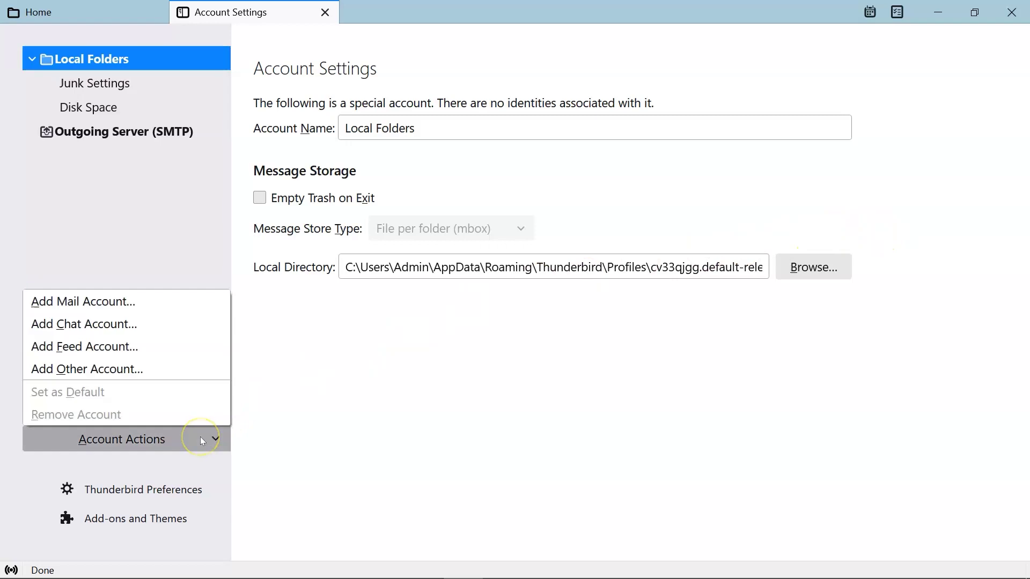
pyautogui.click(115, 300)
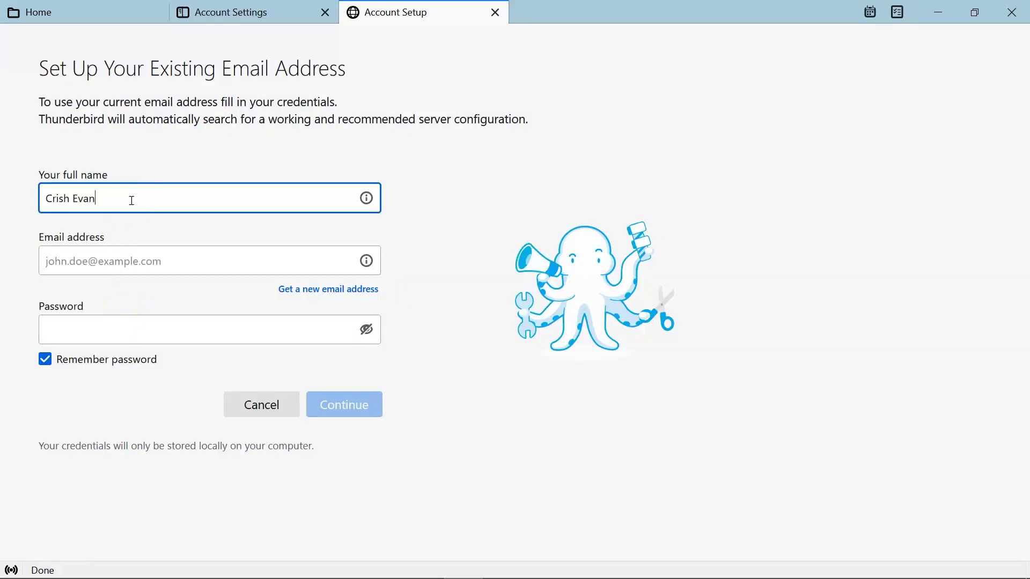
pyautogui.write('s')
pyautogui.click(137, 263)
pyautogui.write('@gmail.com')
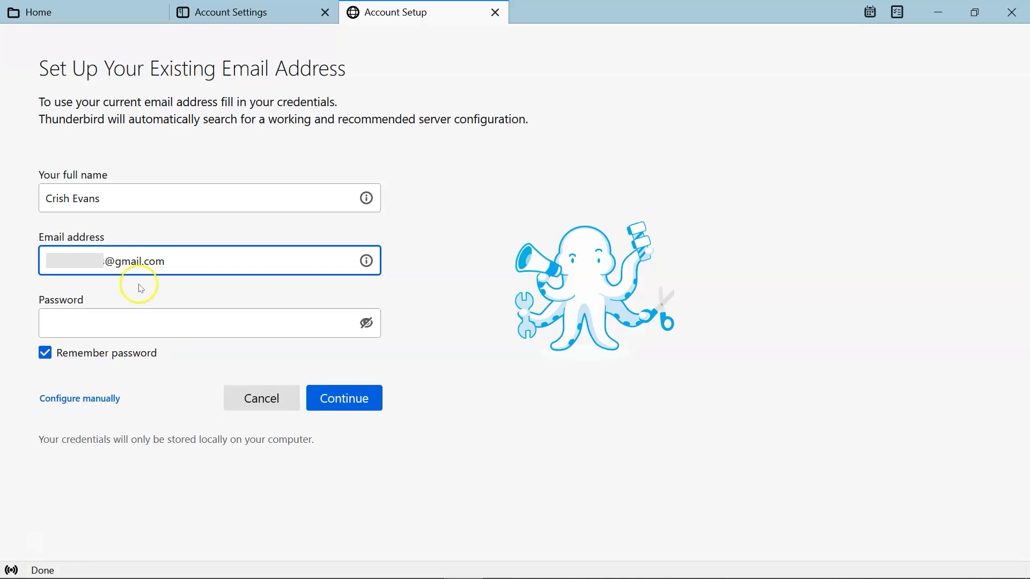
pyautogui.click(140, 323)
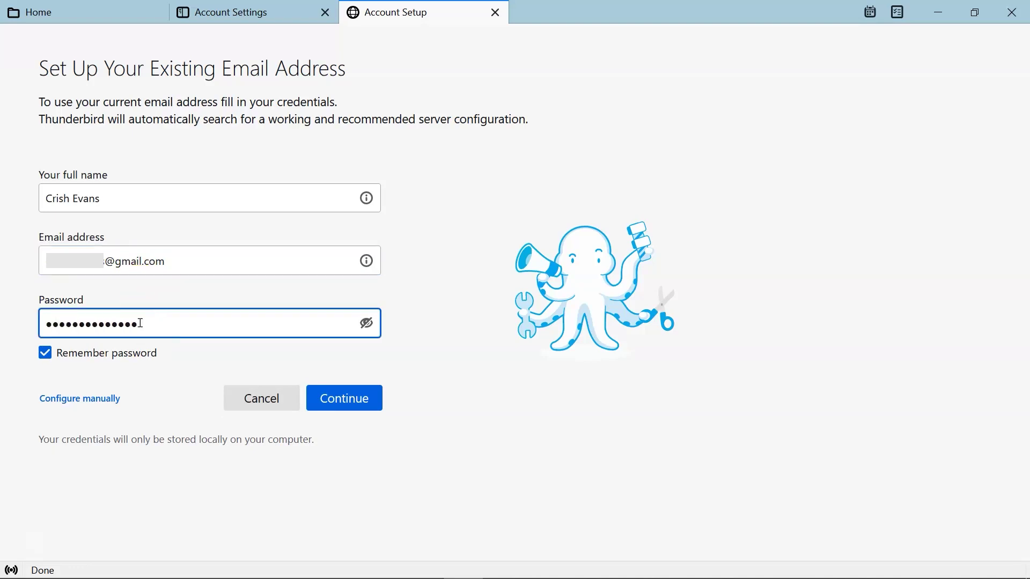
pyautogui.click(344, 398)
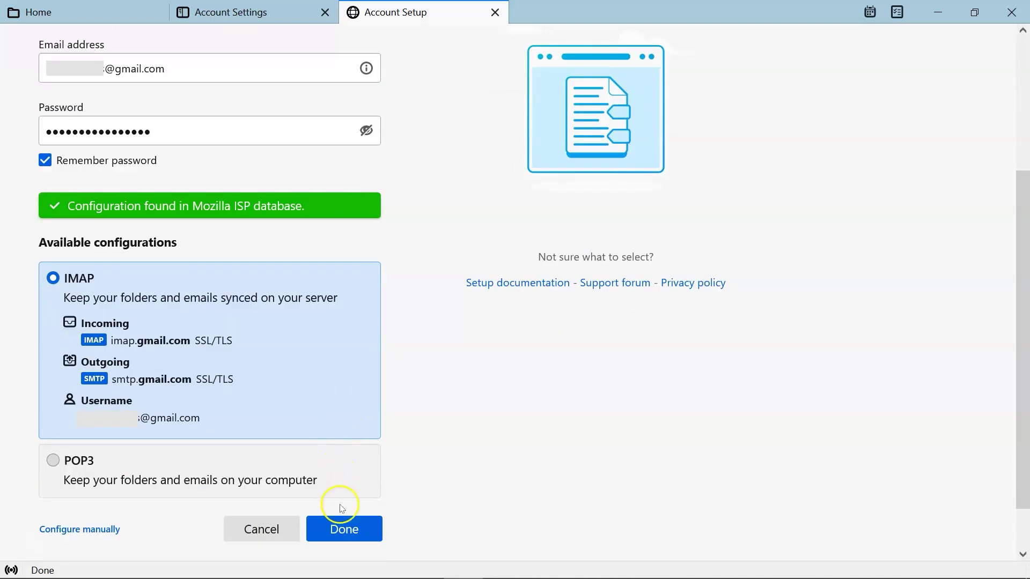
pyautogui.click(347, 530)
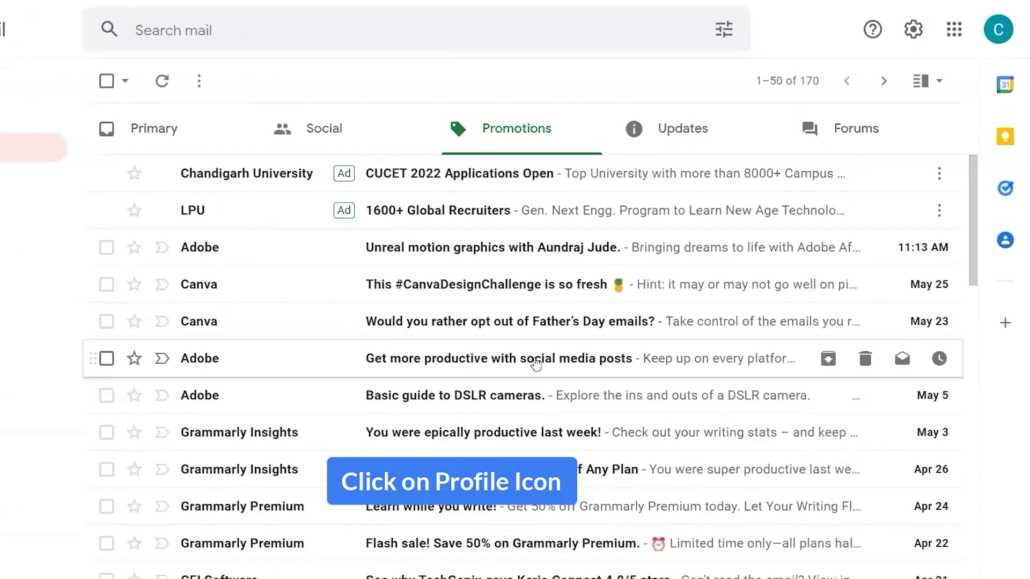
pyautogui.click(993, 48)
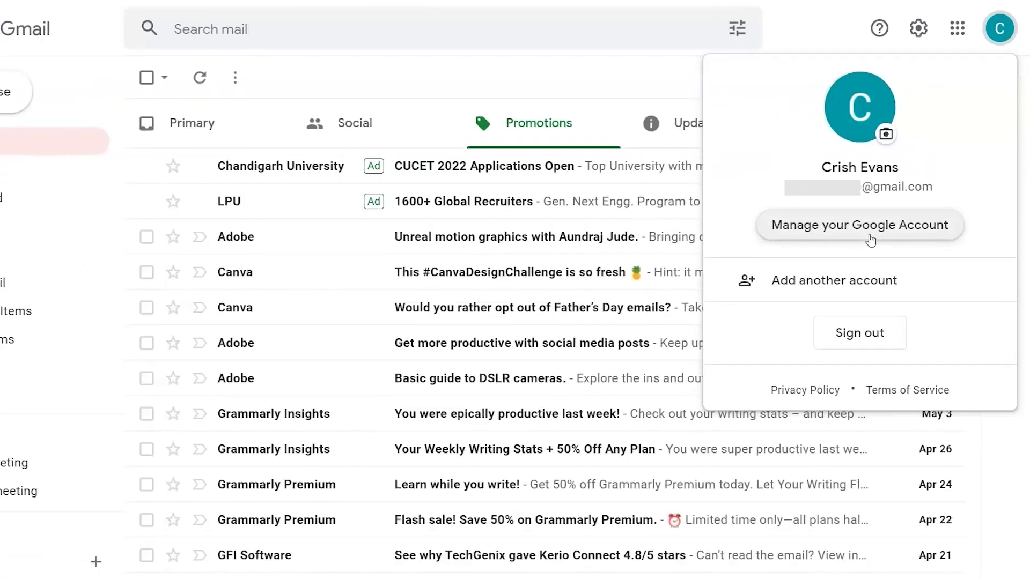
pyautogui.click(813, 323)
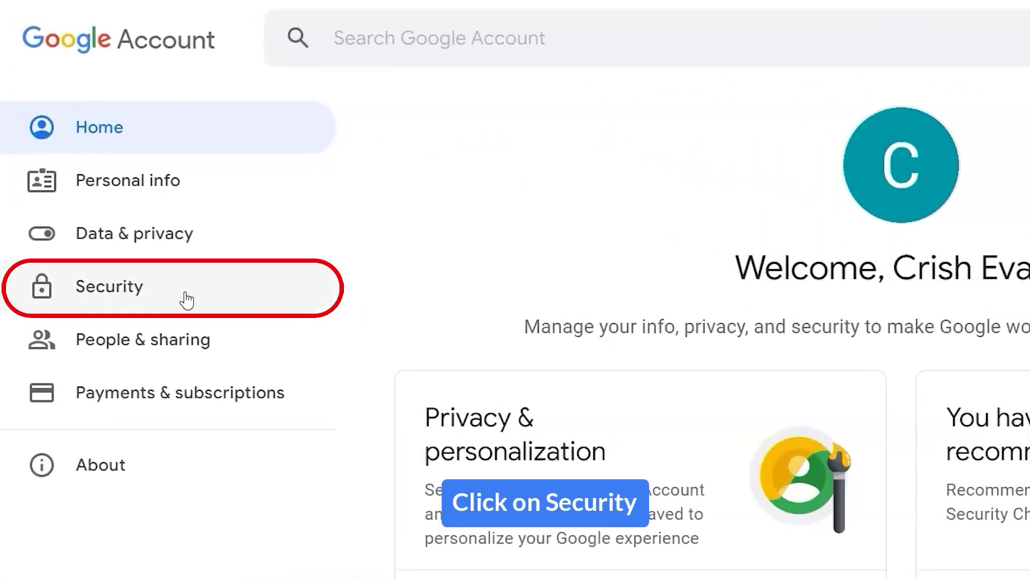
pyautogui.click(171, 290)
pyautogui.scroll(-5, 523, 252)
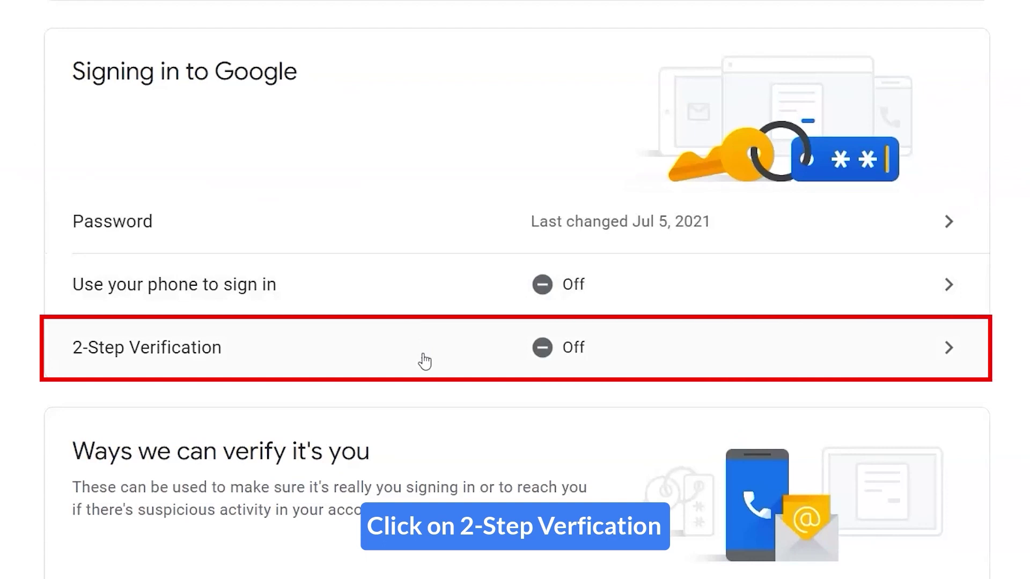
# Step: Open 2-Step Verification, start its setup and re-enter the account password
pyautogui.click(424, 361)
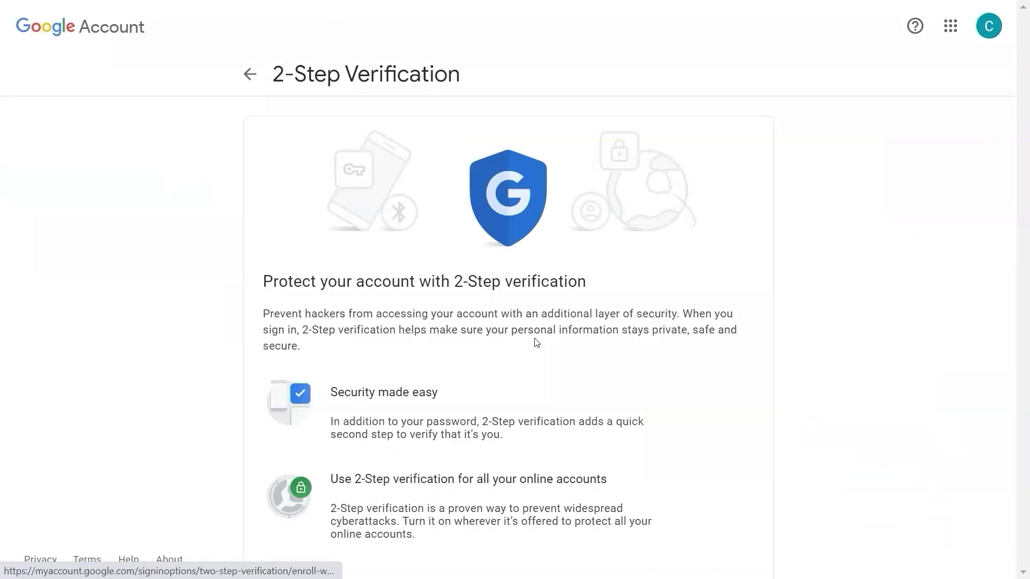
pyautogui.scroll(-2, 534, 340)
pyautogui.scroll(-2, 533, 340)
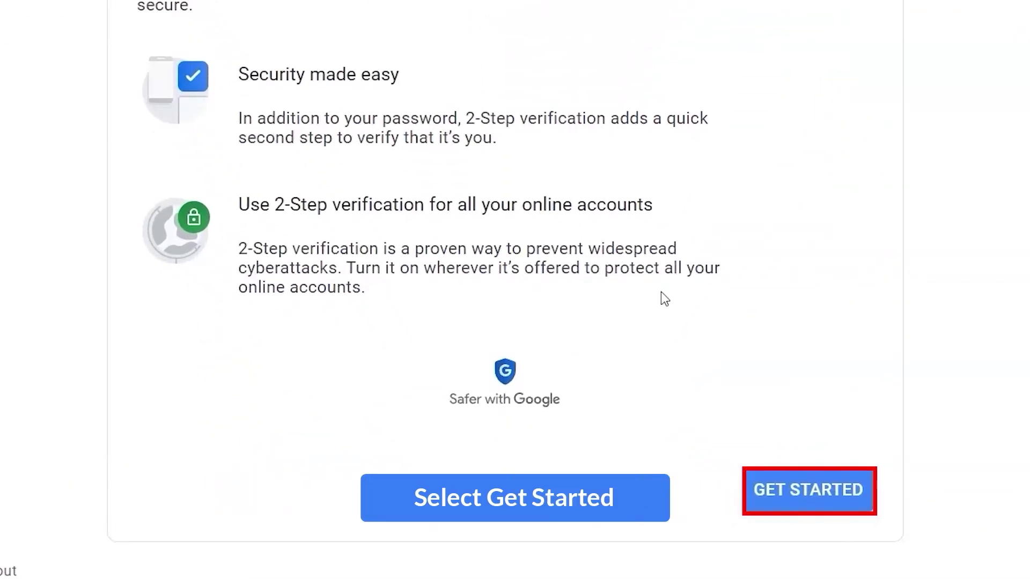
pyautogui.click(792, 502)
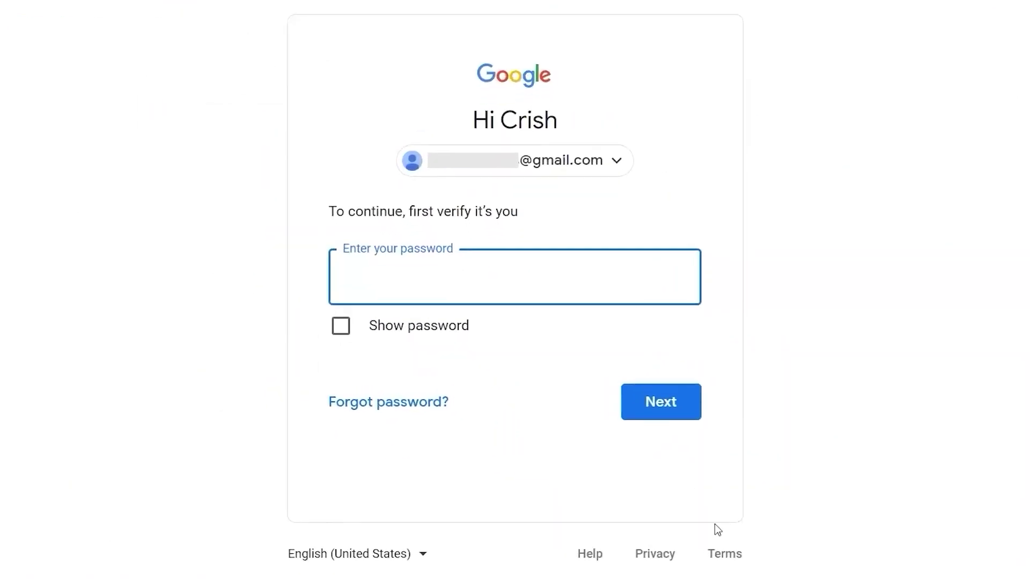
pyautogui.write('•••')
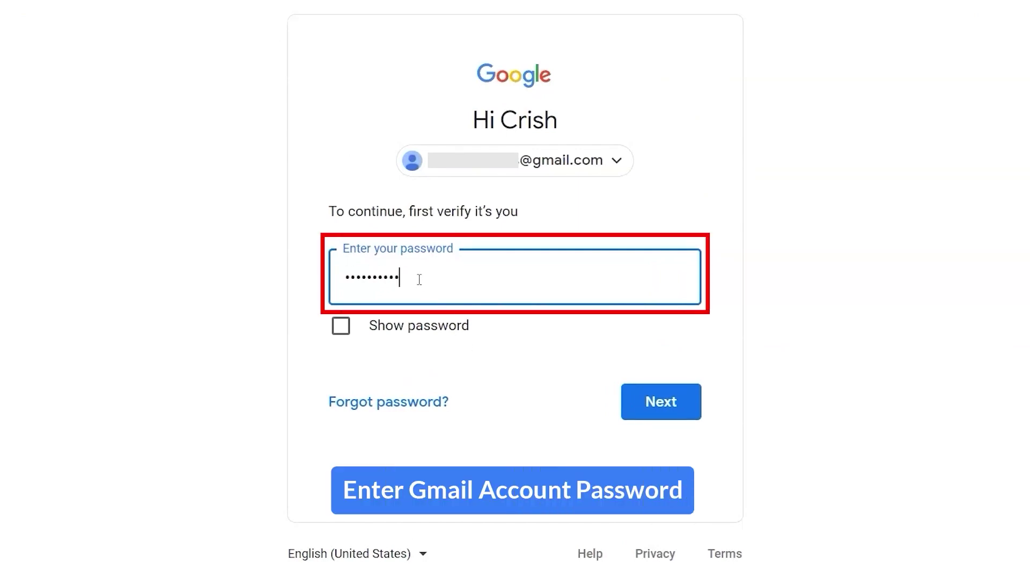
pyautogui.write('•••')
pyautogui.click(658, 406)
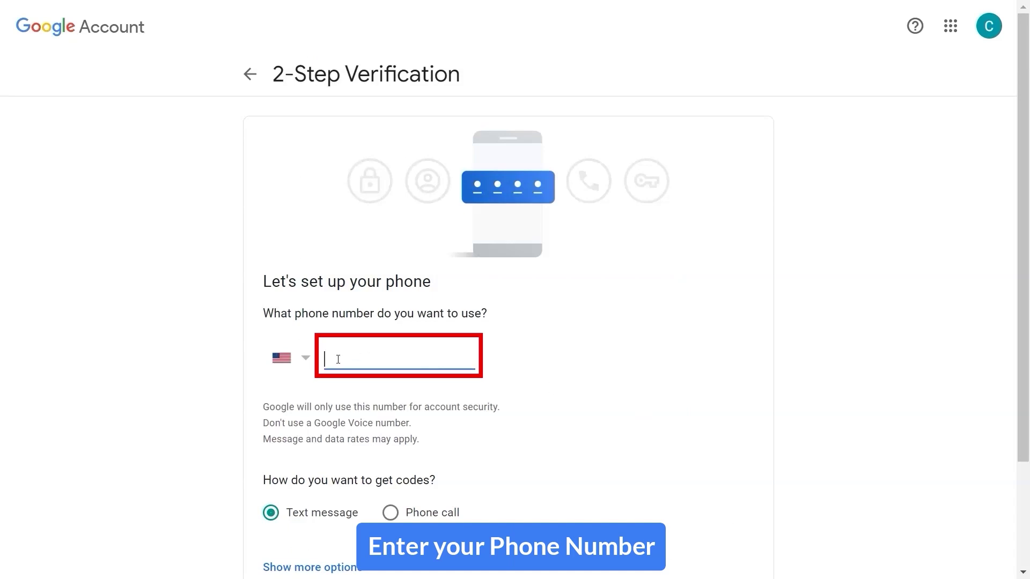
pyautogui.write('5')
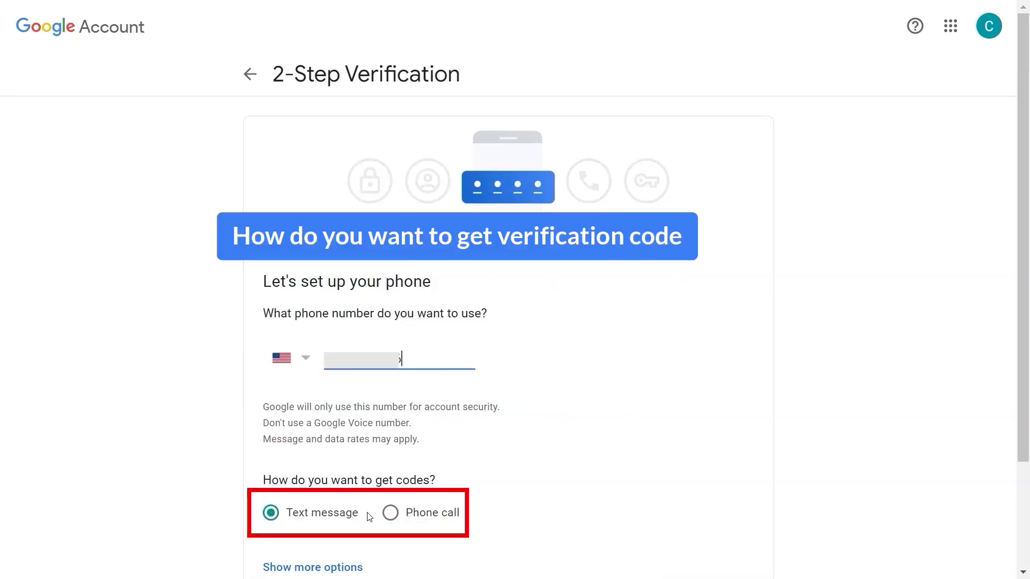
# Step: Verify the phone with a received code and turn on 2-Step Verification
pyautogui.click(392, 515)
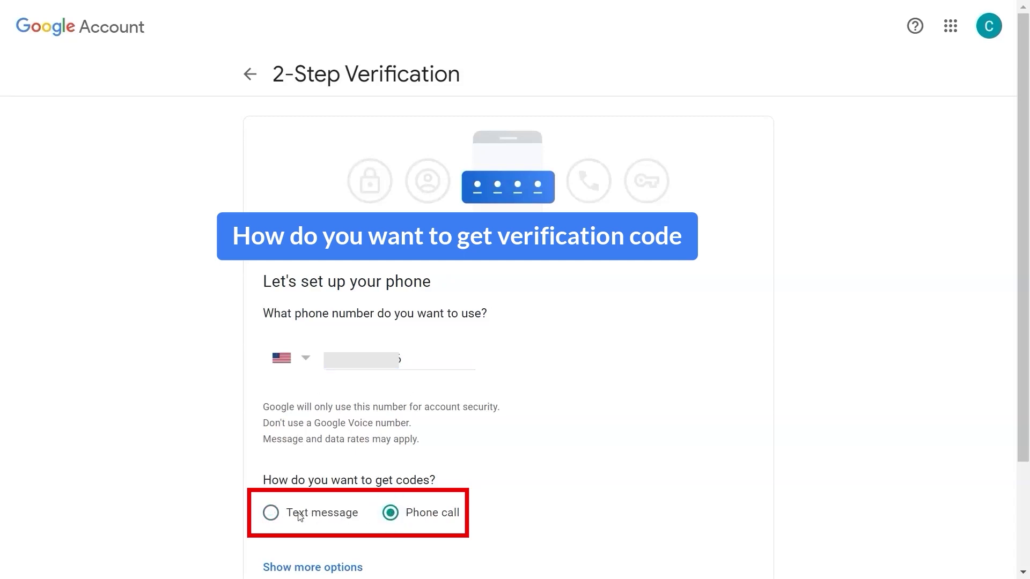
pyautogui.scroll(-2, 269, 517)
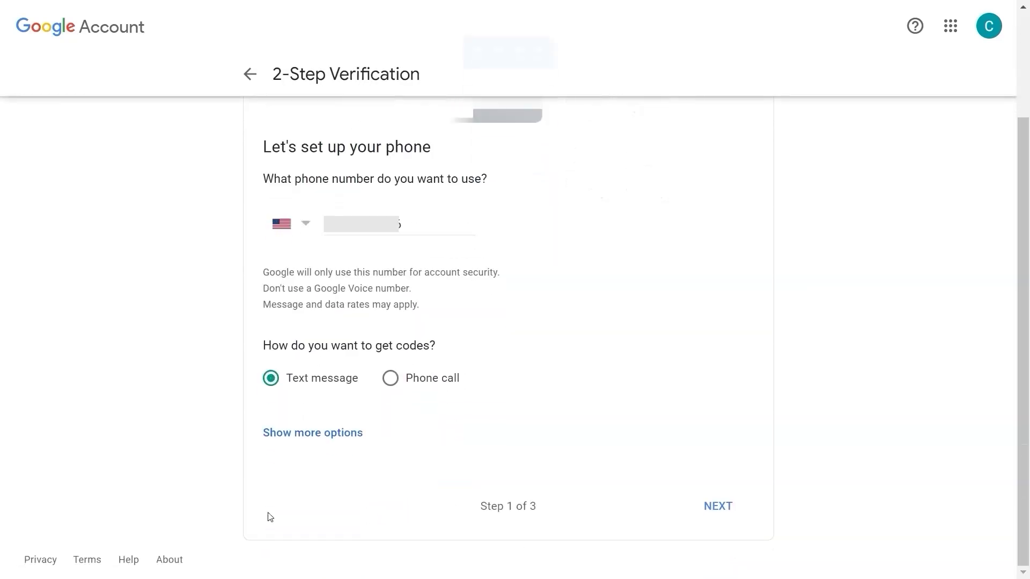
pyautogui.click(719, 508)
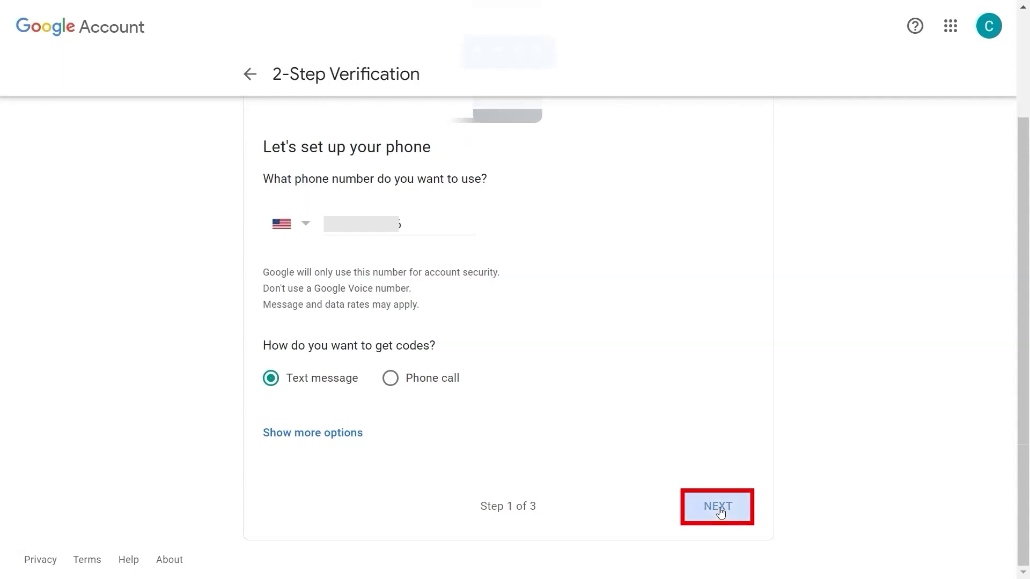
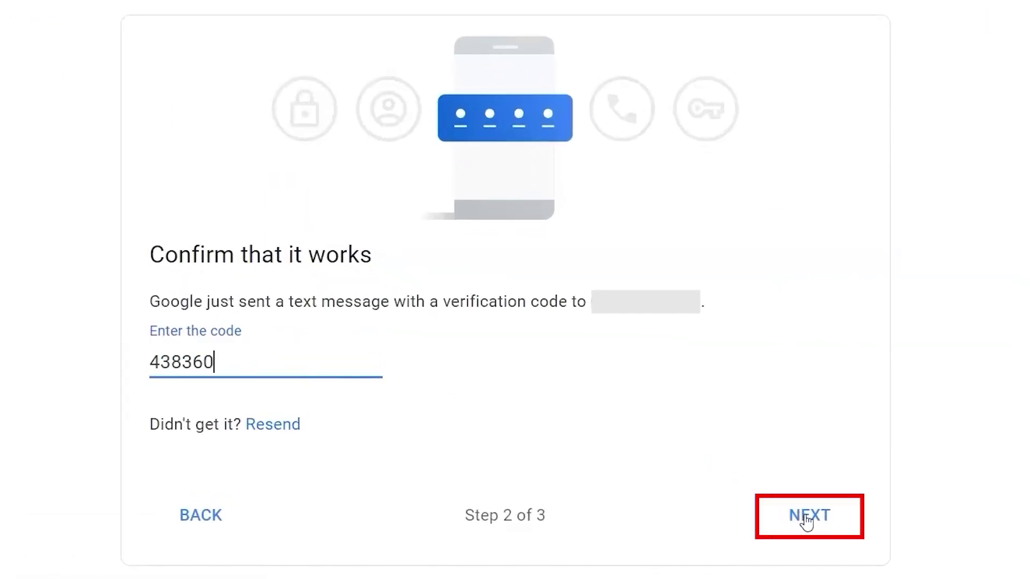
pyautogui.click(807, 519)
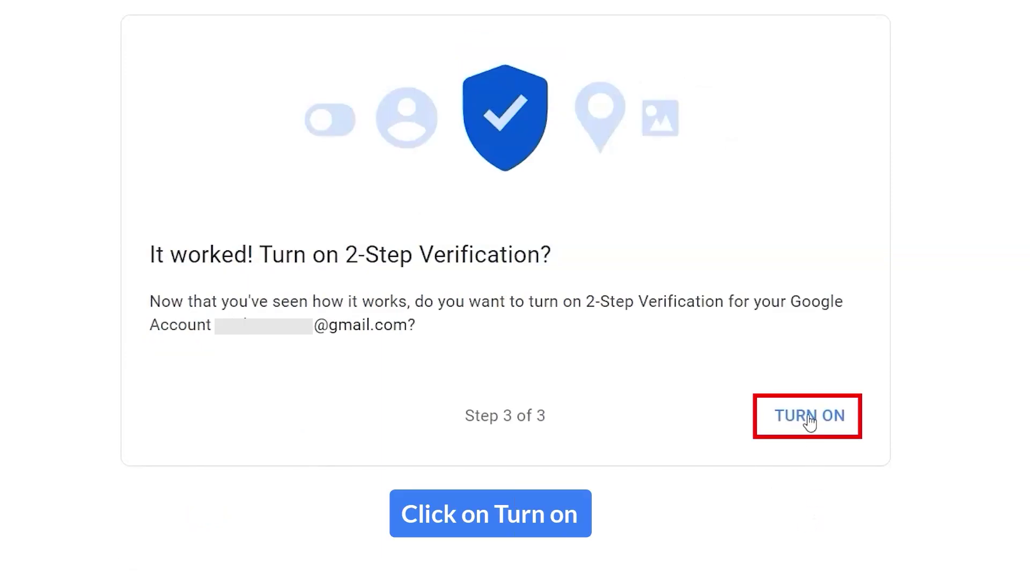
pyautogui.click(717, 394)
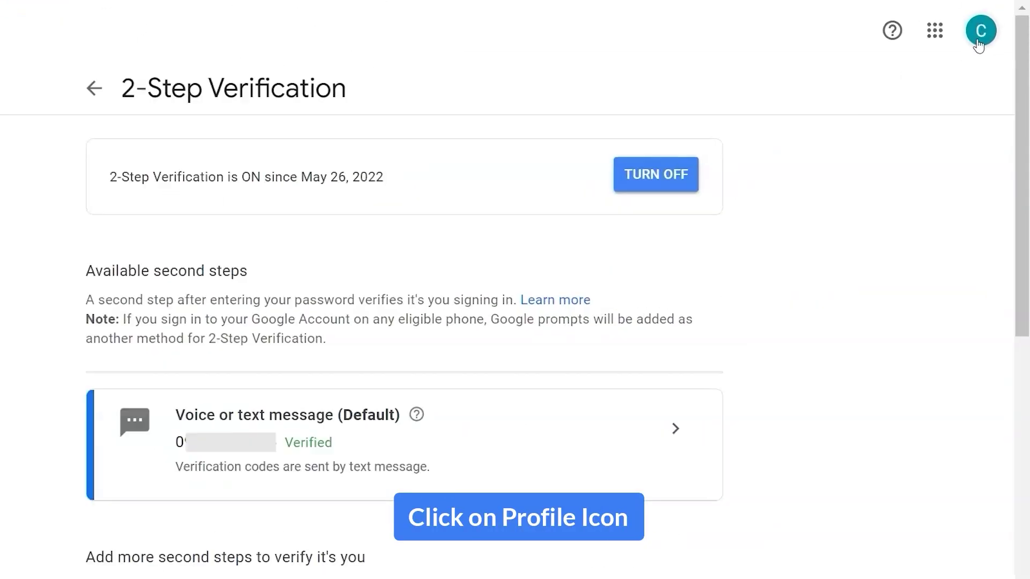
# Step: Go to App passwords from the Google Account Security page and re-confirm the password
pyautogui.click(984, 31)
pyautogui.click(895, 232)
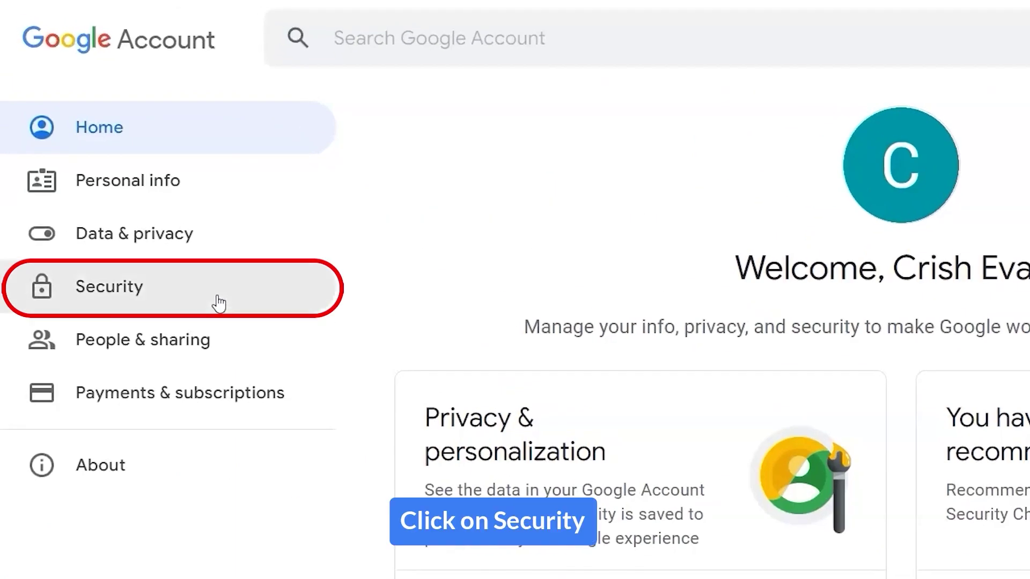
pyautogui.click(146, 199)
pyautogui.scroll(-5, 520, 253)
pyautogui.scroll(-3, 559, 258)
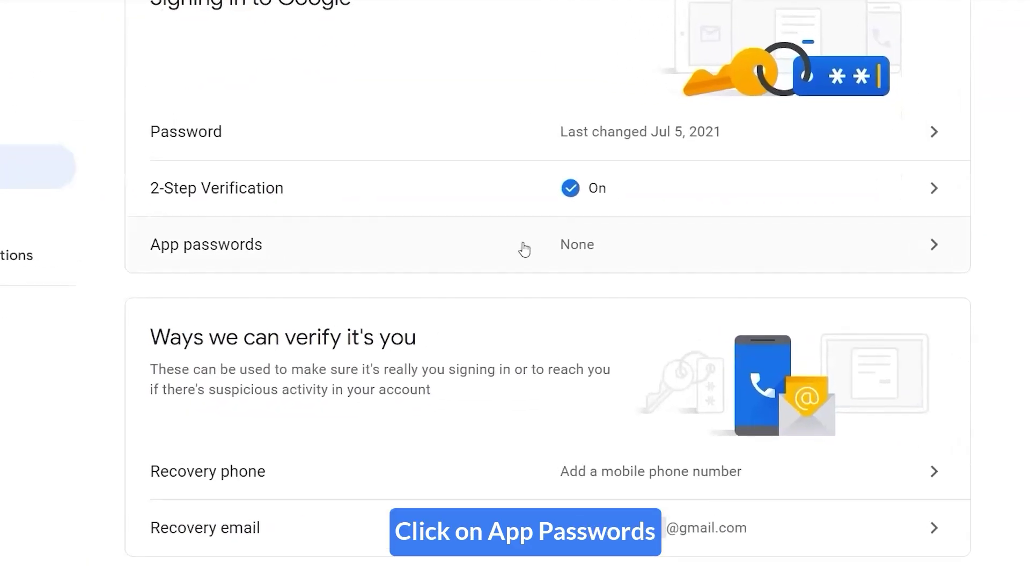
pyautogui.click(504, 246)
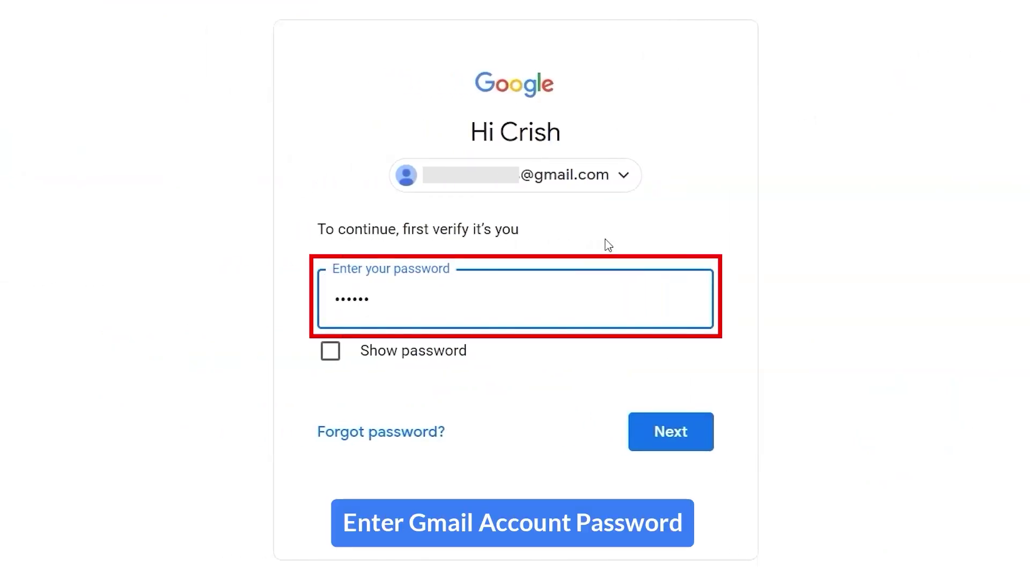
pyautogui.click(664, 440)
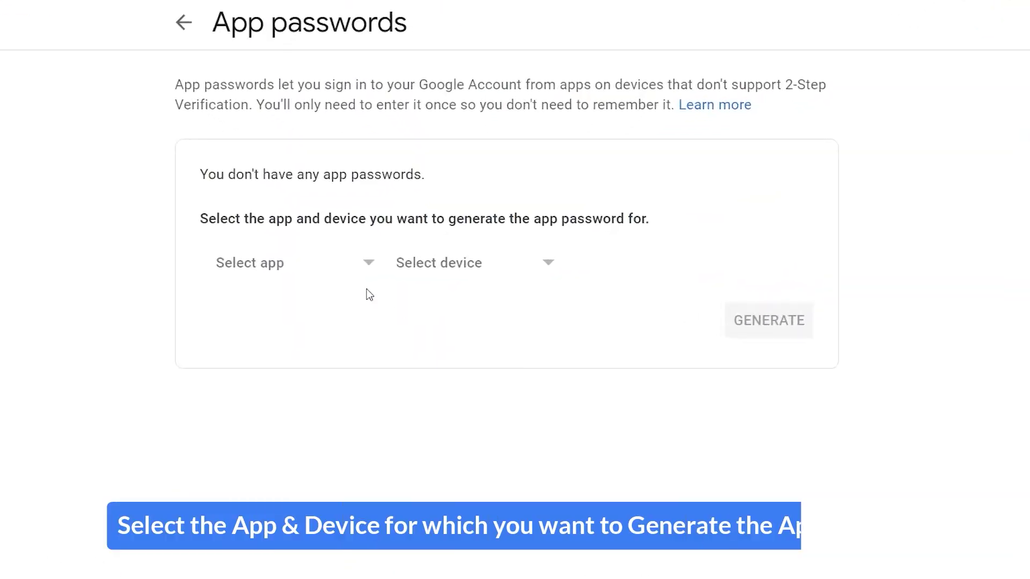
# Step: Generate an app password for Mail on a Windows Computer
pyautogui.click(330, 271)
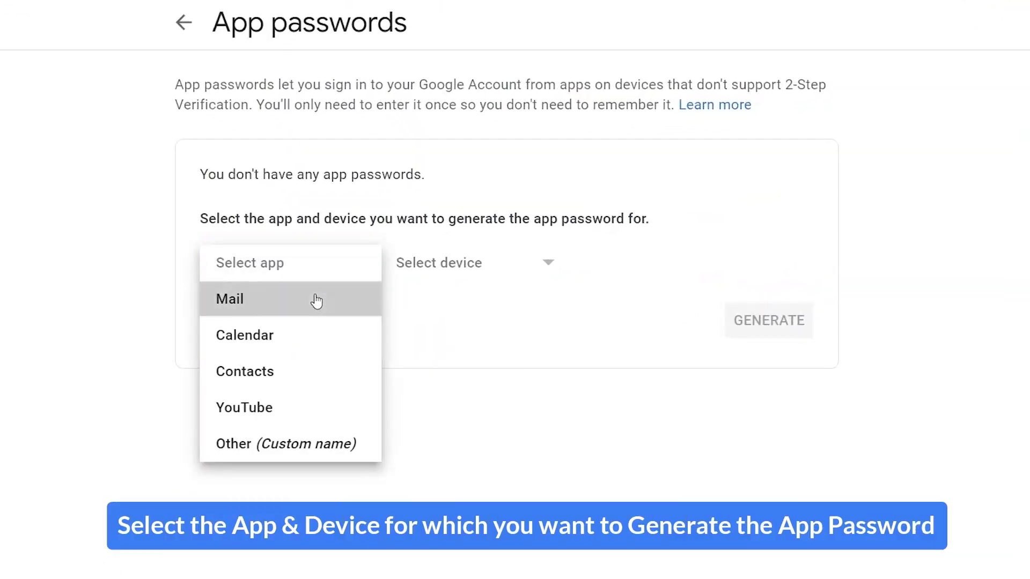
pyautogui.click(367, 294)
pyautogui.click(466, 266)
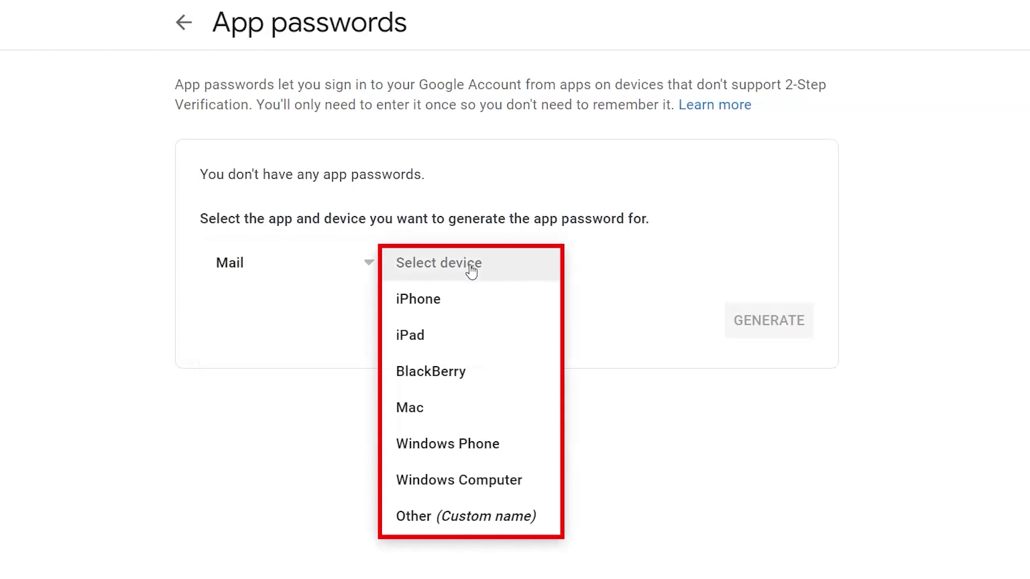
pyautogui.click(483, 481)
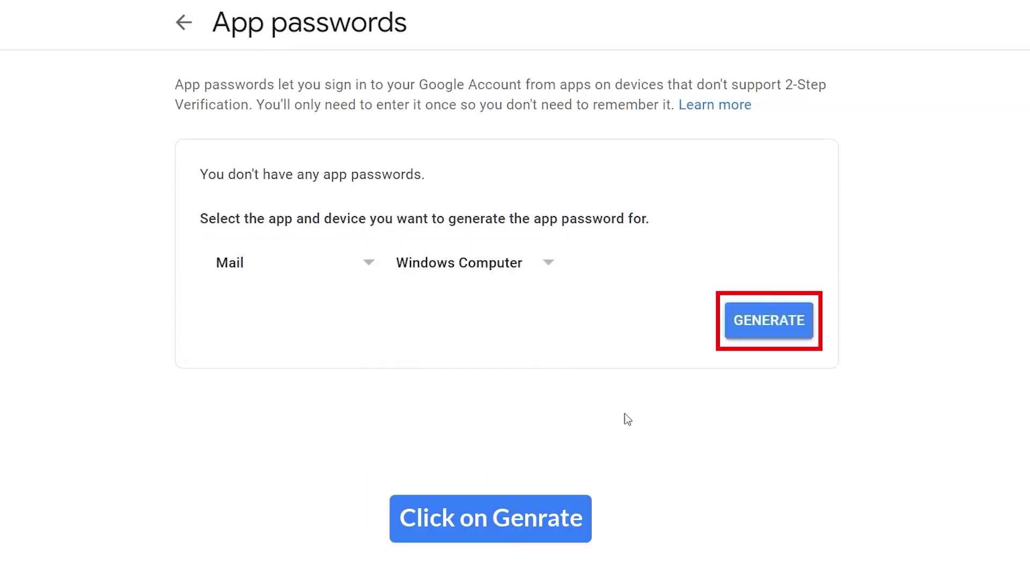
pyautogui.click(759, 337)
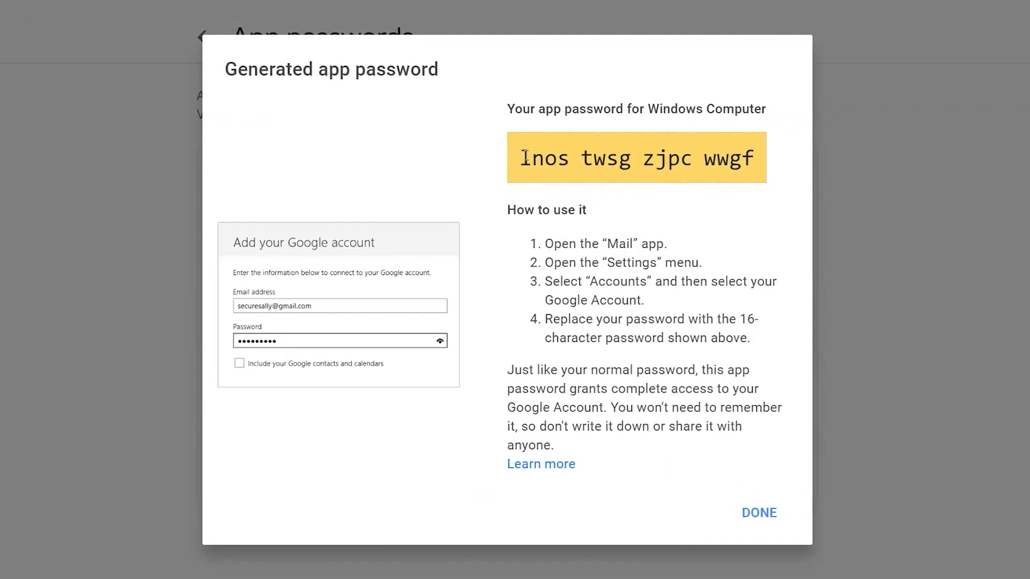
# Step: Copy the generated app password
pyautogui.moveTo(520, 158); pyautogui.dragTo(745, 155)
pyautogui.rightClick(738, 156)
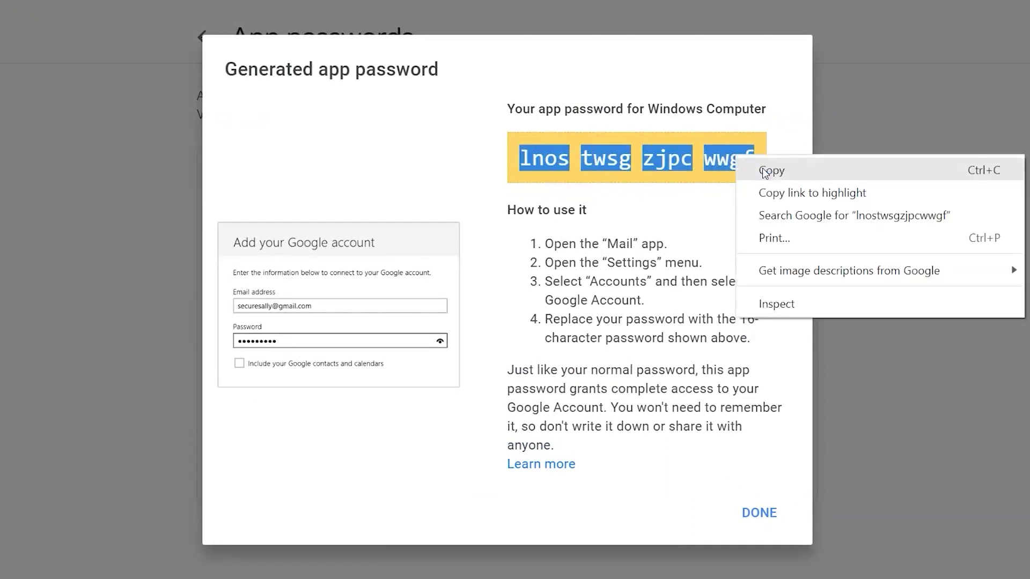
pyautogui.click(766, 171)
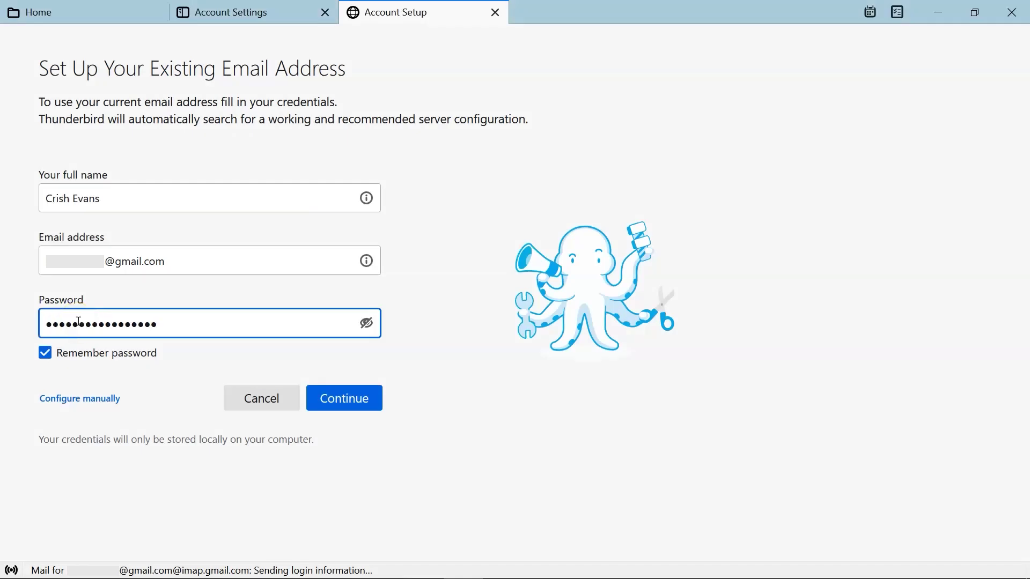
# Step: With the app password entered, create the Gmail account using IMAP
pyautogui.click(329, 398)
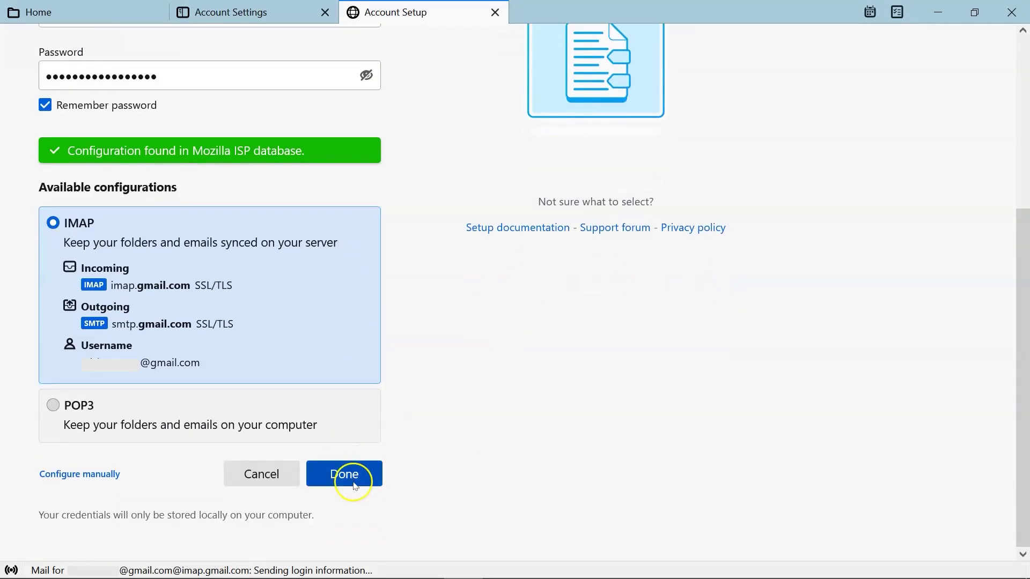
pyautogui.click(354, 481)
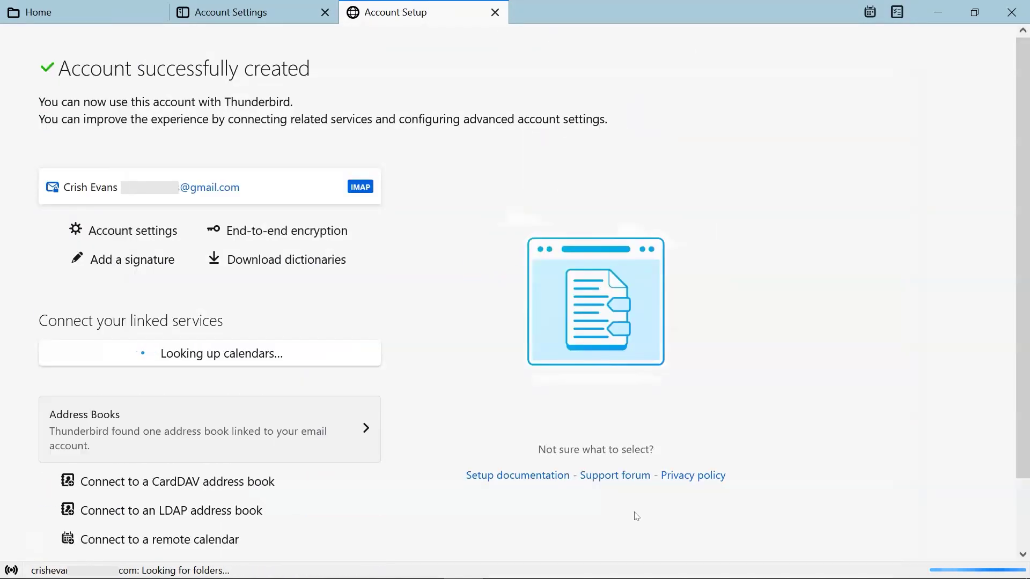